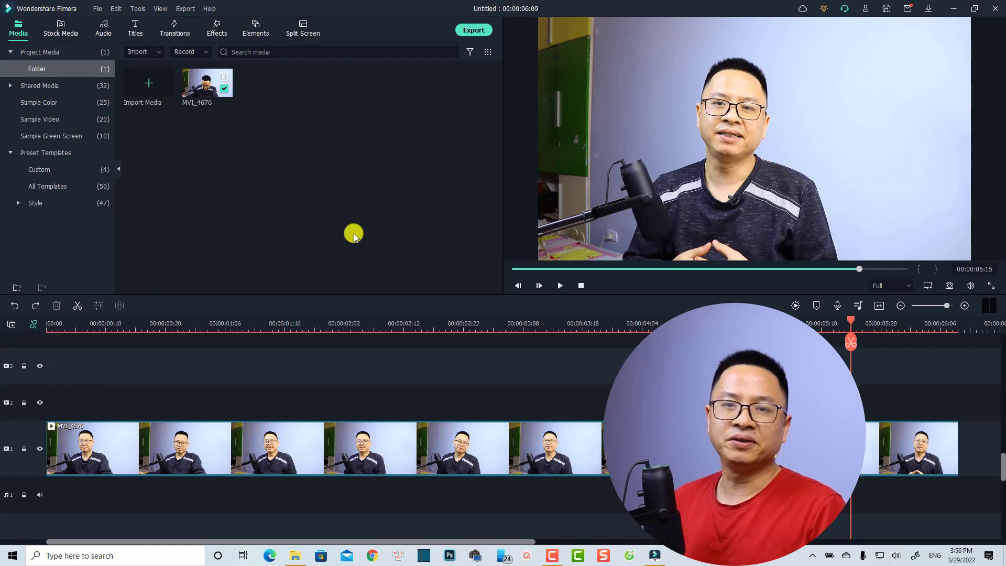
# Step: Select the MVI_4676 clip on the first video track
pyautogui.click(125, 435)
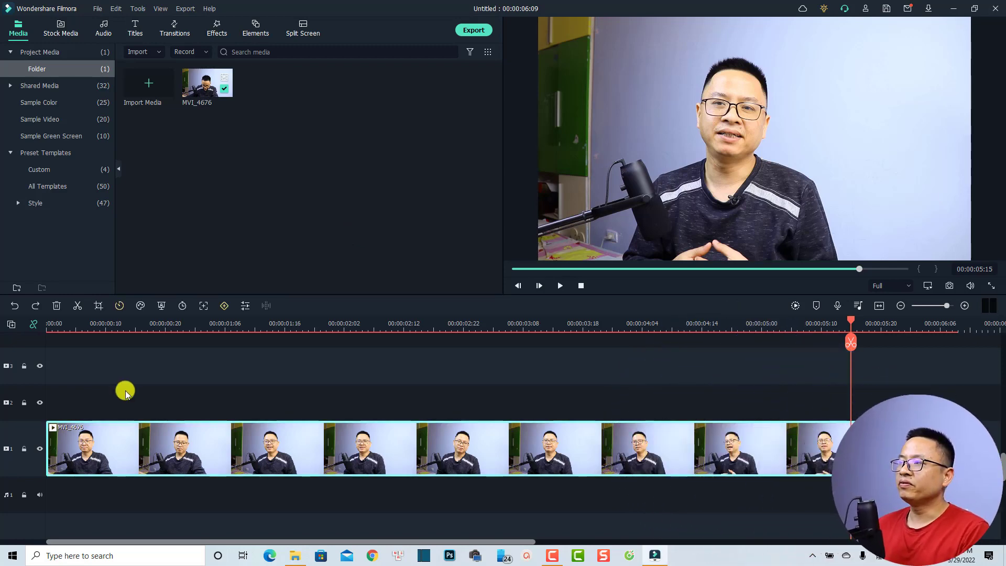
# Step: Split the MVI_4676 clip at 00:00:00:20
pyautogui.click(88, 327)
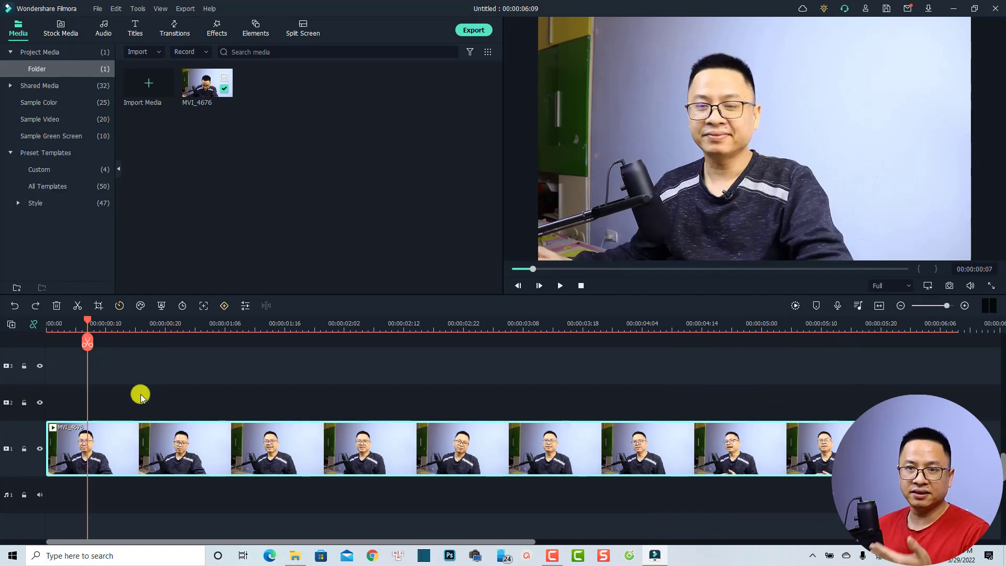
pyautogui.press('space')
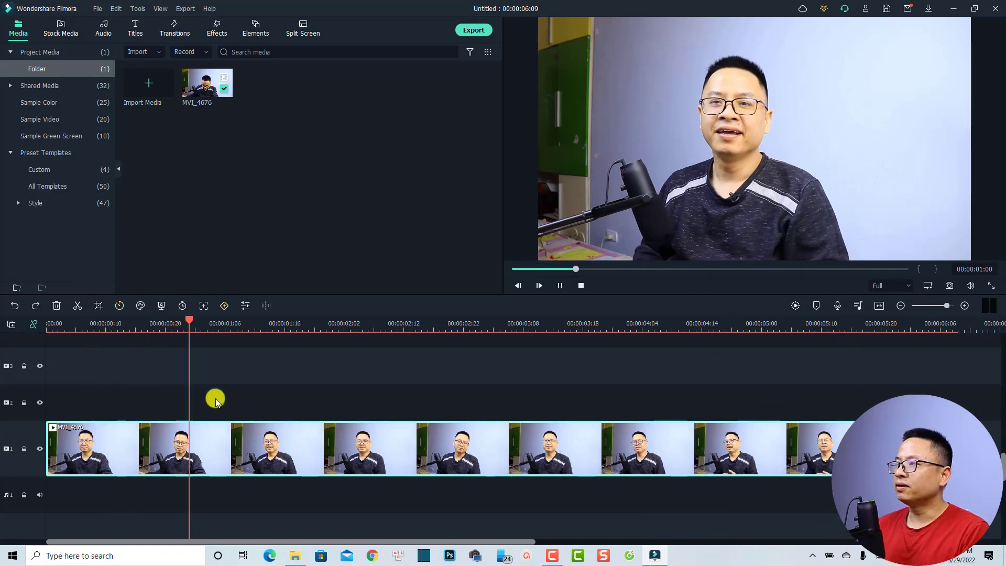
pyautogui.press('space')
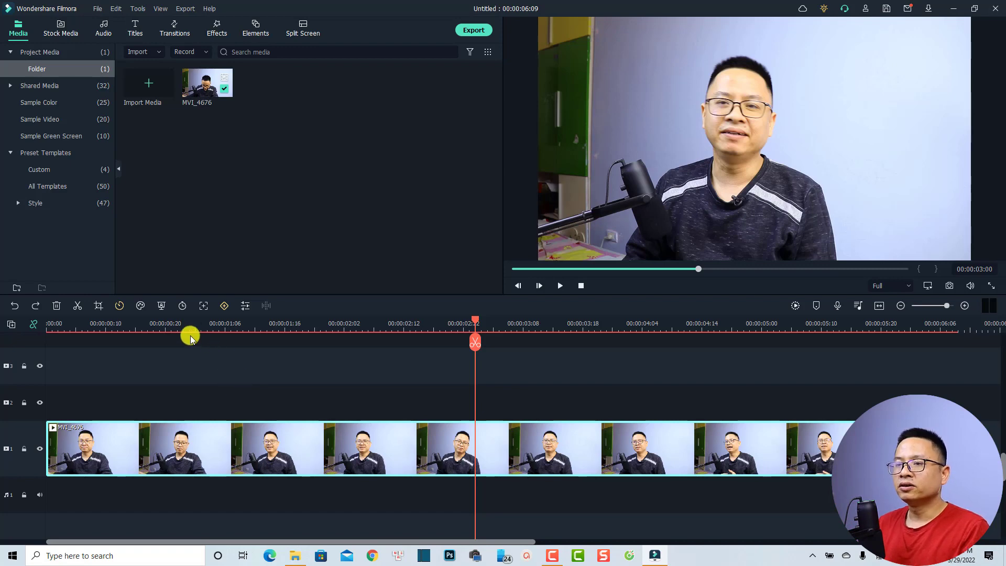
pyautogui.click(163, 325)
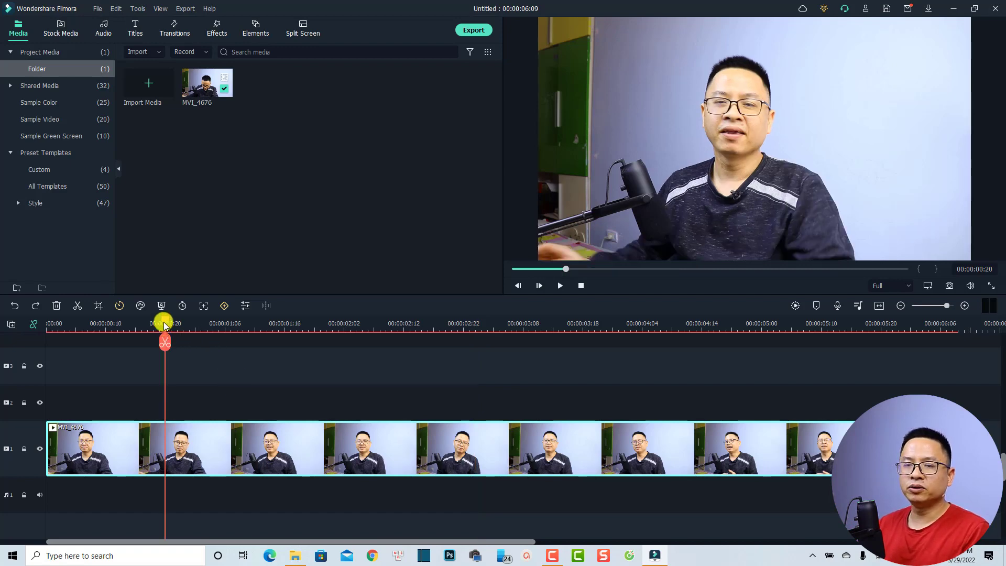
pyautogui.moveTo(157, 326)
pyautogui.mouseDown()
pyautogui.moveTo(148, 326)
pyautogui.moveTo(165, 330)
pyautogui.mouseUp()
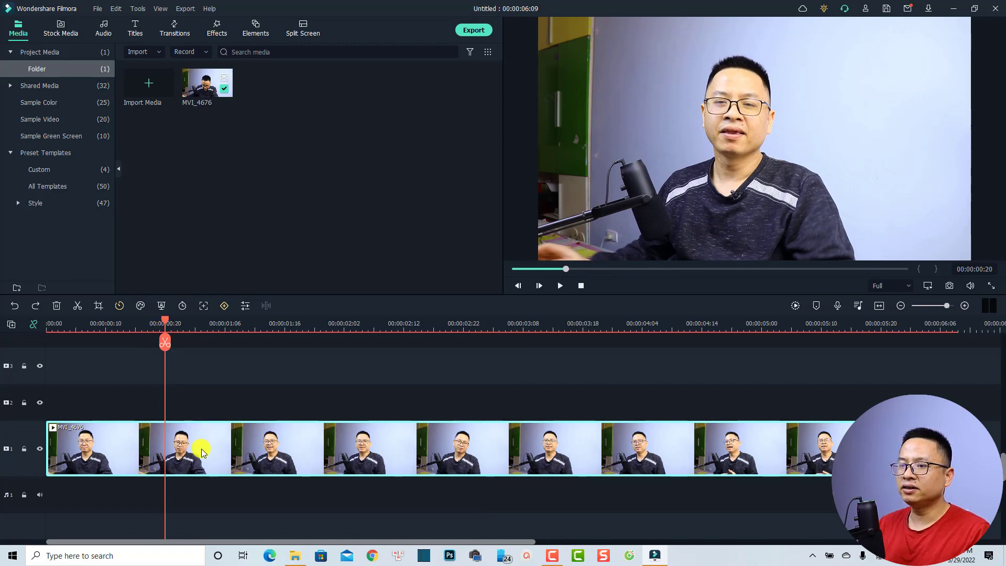
pyautogui.click(166, 343)
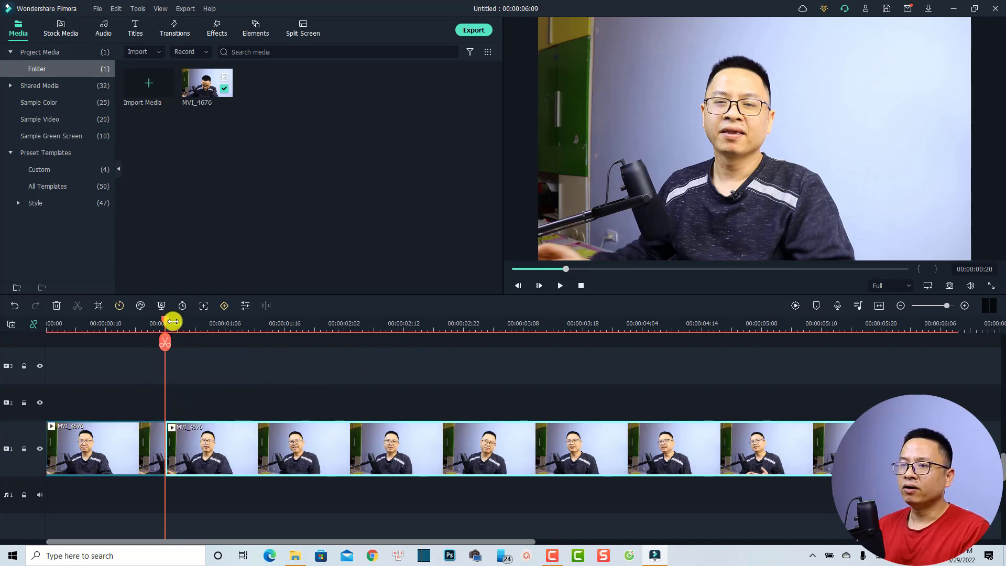
# Step: Split again at 00:00:04:23, select the middle section, and jump to its start
pyautogui.press('space')
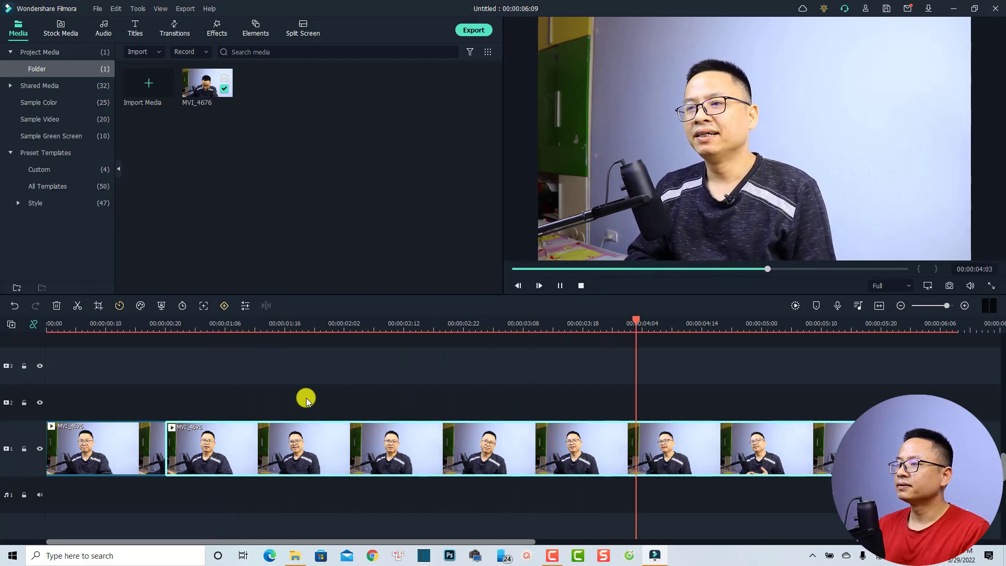
pyautogui.press('space')
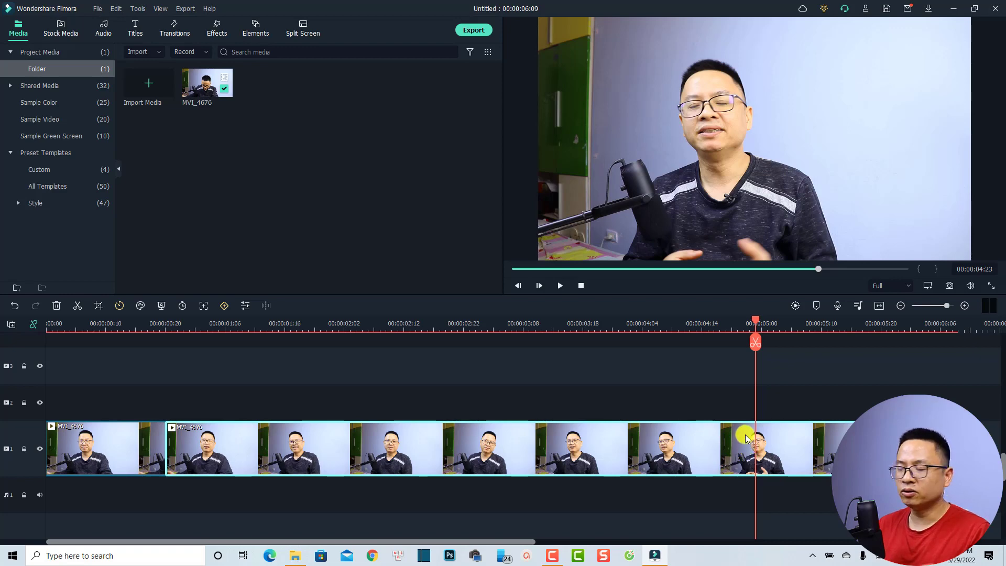
pyautogui.click(755, 342)
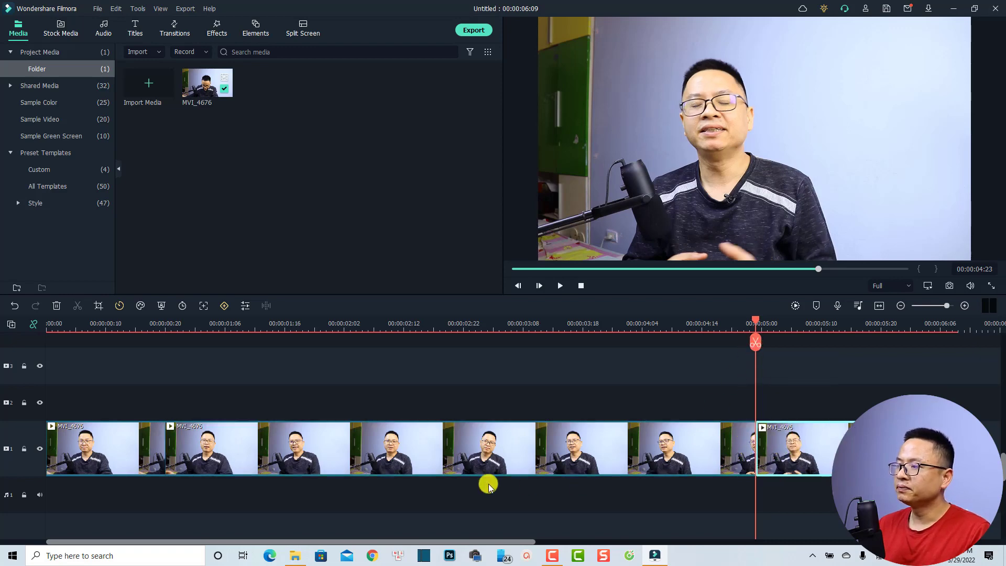
pyautogui.click(365, 450)
pyautogui.moveTo(755, 321); pyautogui.dragTo(443, 399)
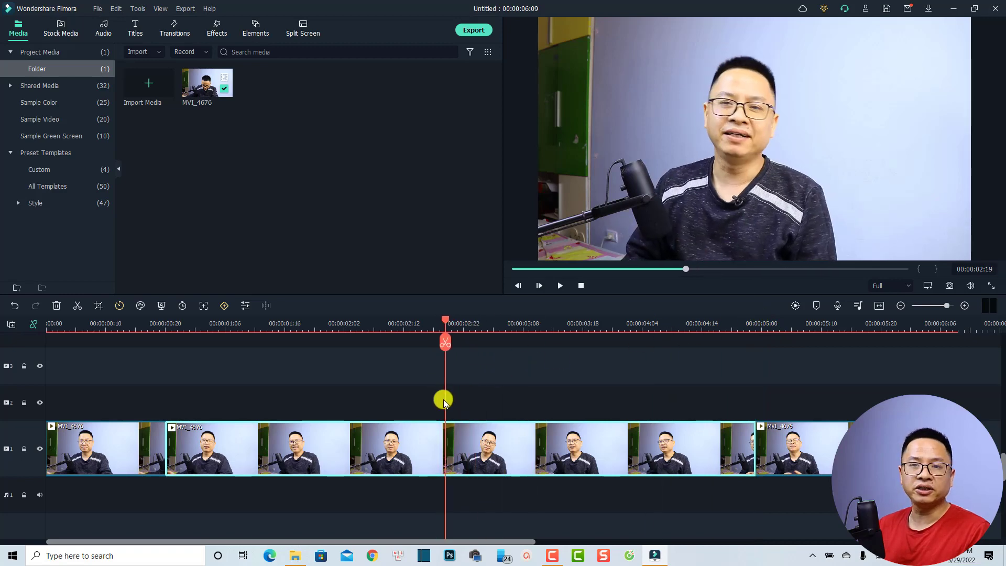
pyautogui.hotkey('shift', 'Home')
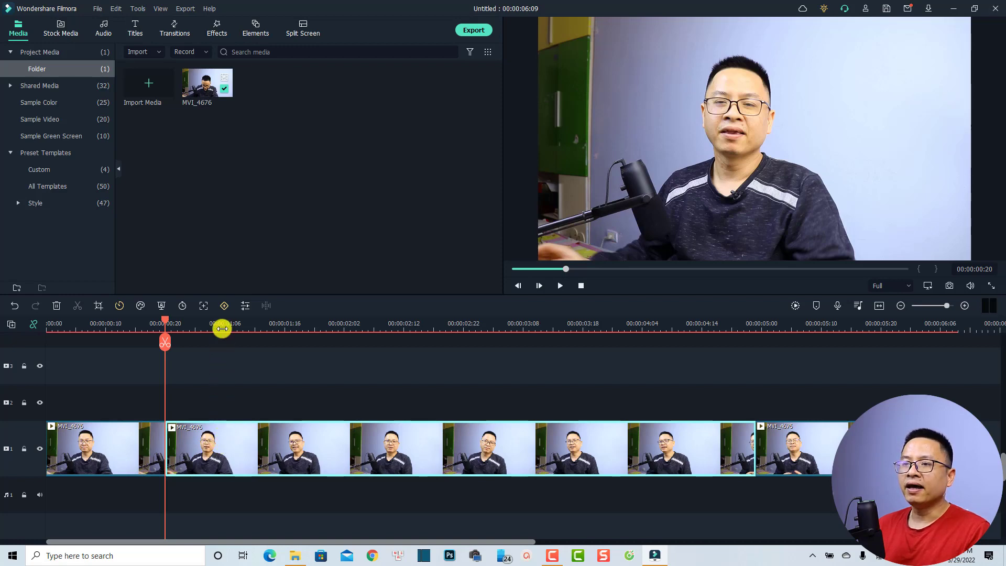
# Step: Enable motion tracking on the middle section and fit the box over the speaker's eyes and forehead
pyautogui.click(204, 305)
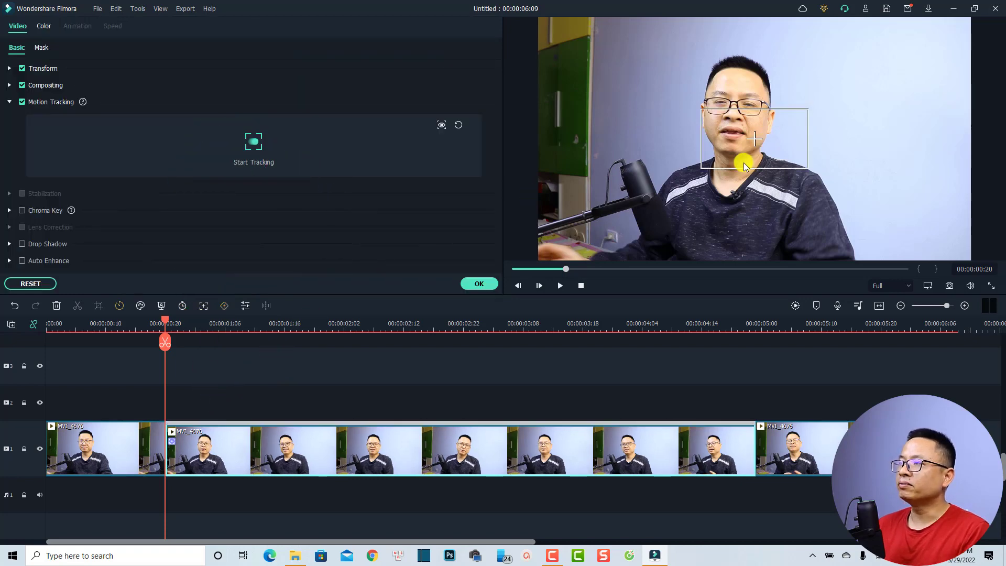
pyautogui.click(440, 127)
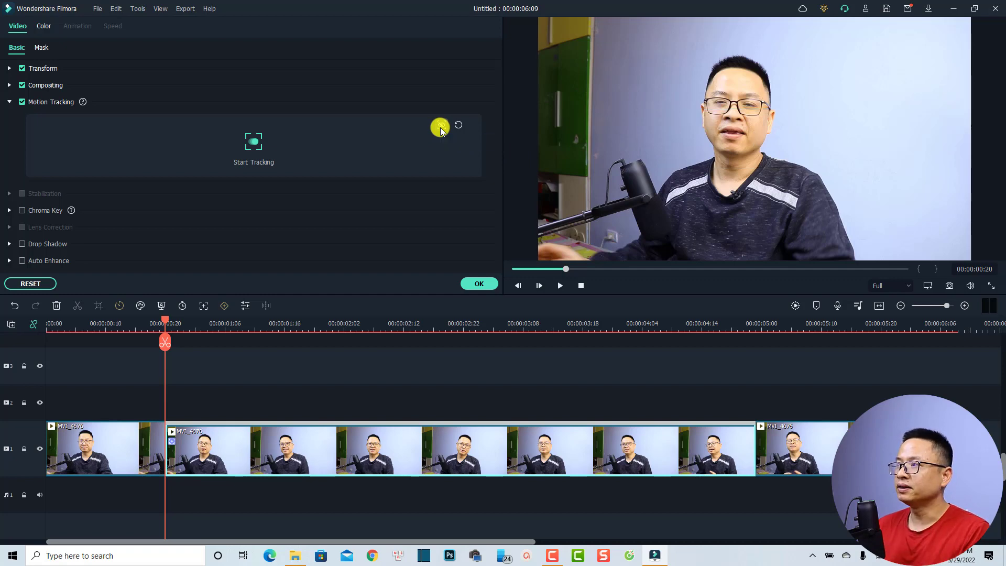
pyautogui.click(440, 129)
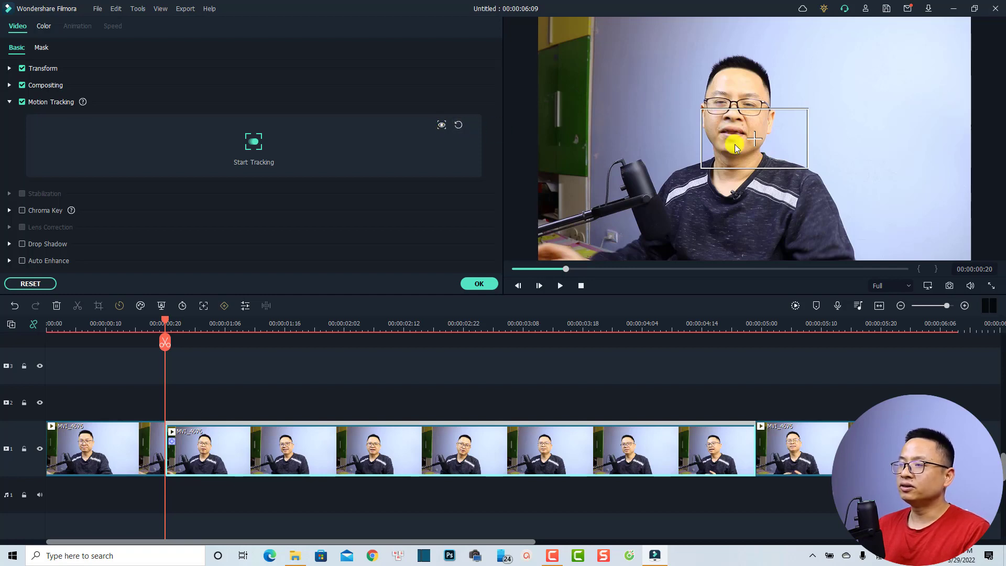
pyautogui.moveTo(723, 135); pyautogui.dragTo(645, 125)
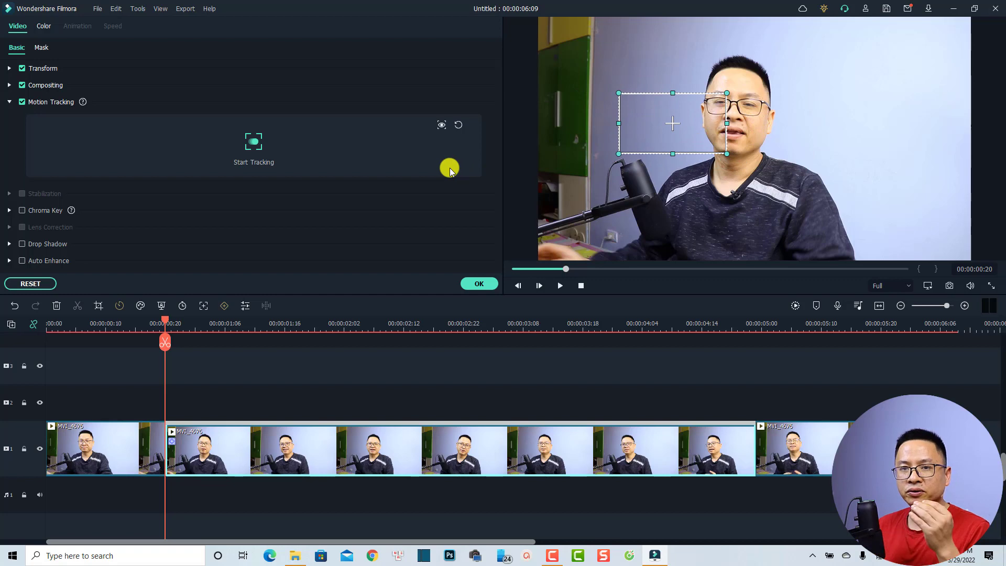
pyautogui.click(458, 126)
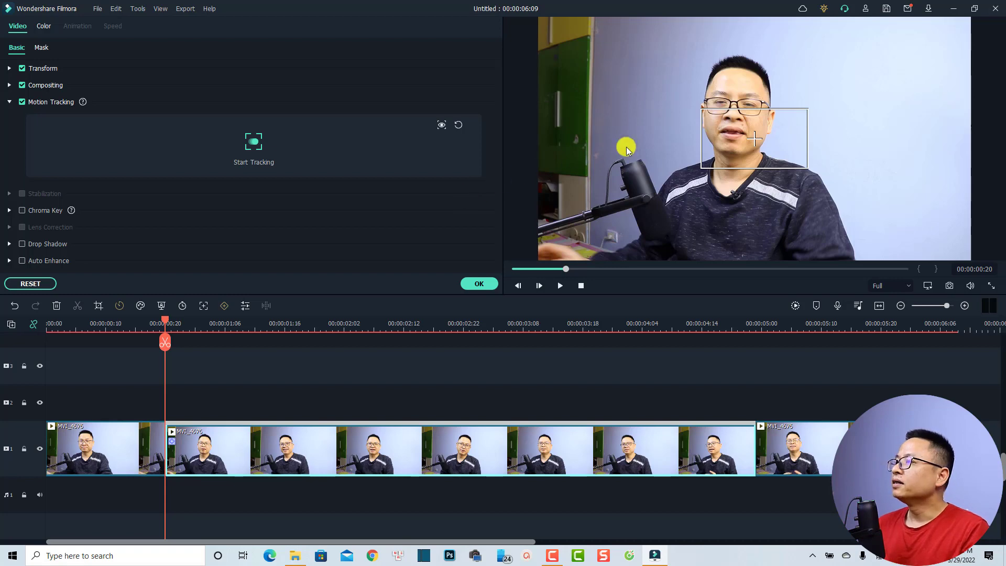
pyautogui.moveTo(740, 146); pyautogui.dragTo(704, 95)
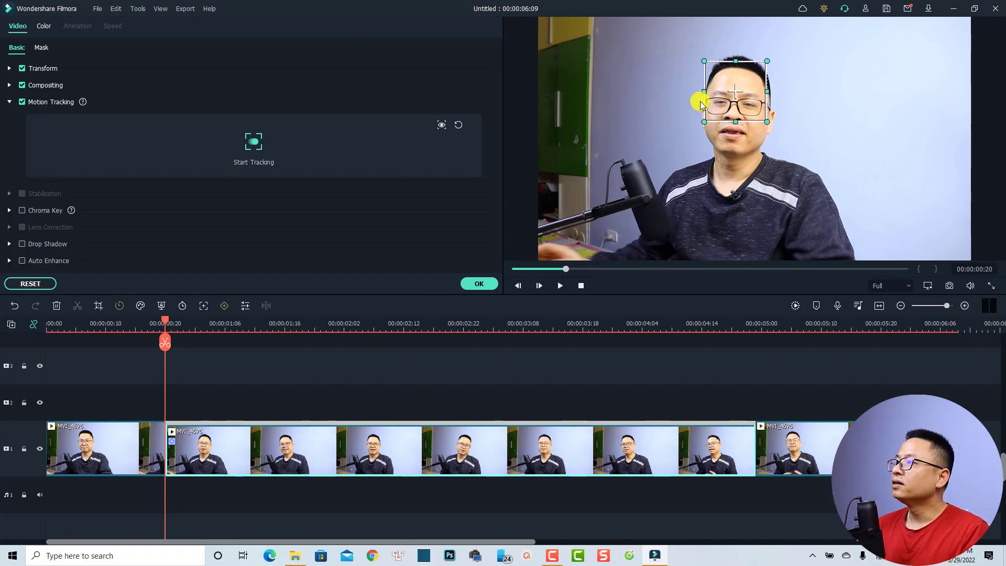
pyautogui.moveTo(737, 91); pyautogui.dragTo(735, 89)
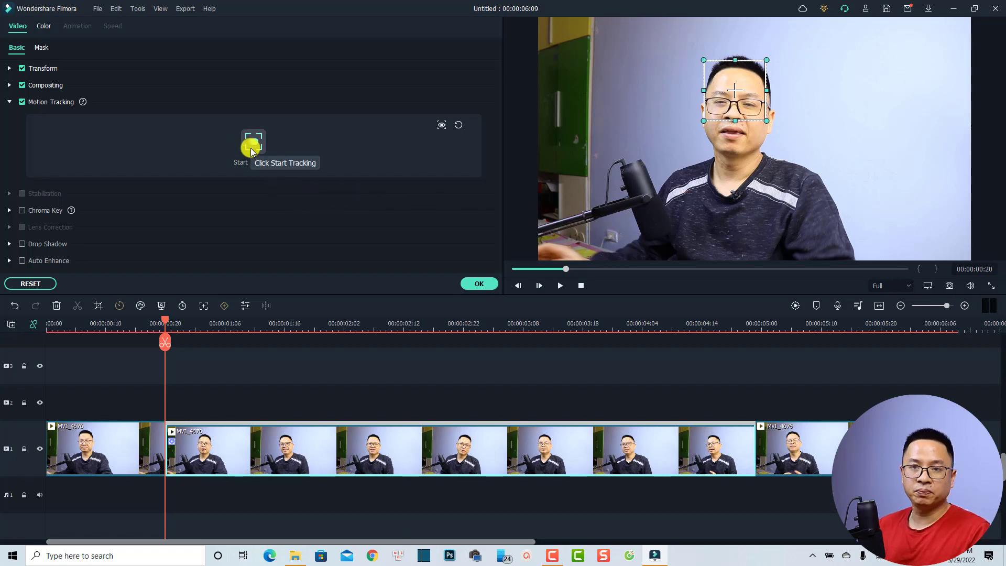
# Step: Track the speaker's face through the middle section, verify it in playback, and apply the result
pyautogui.click(251, 149)
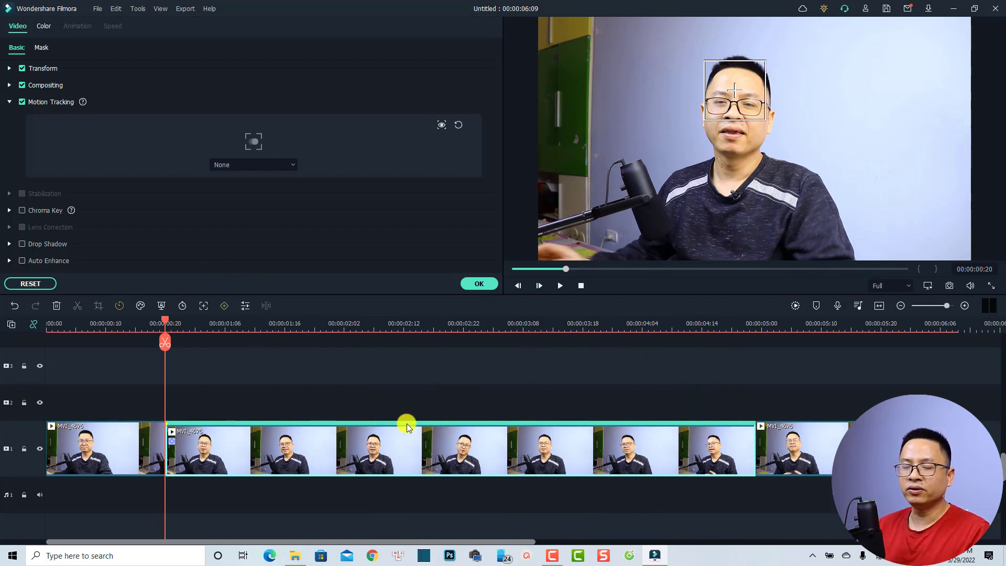
pyautogui.press('space')
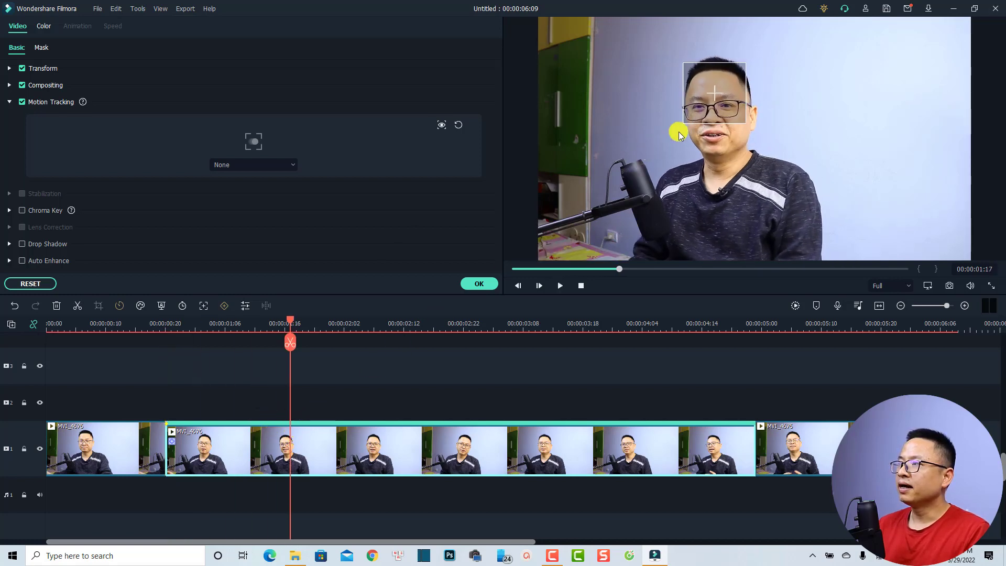
pyautogui.click(710, 107)
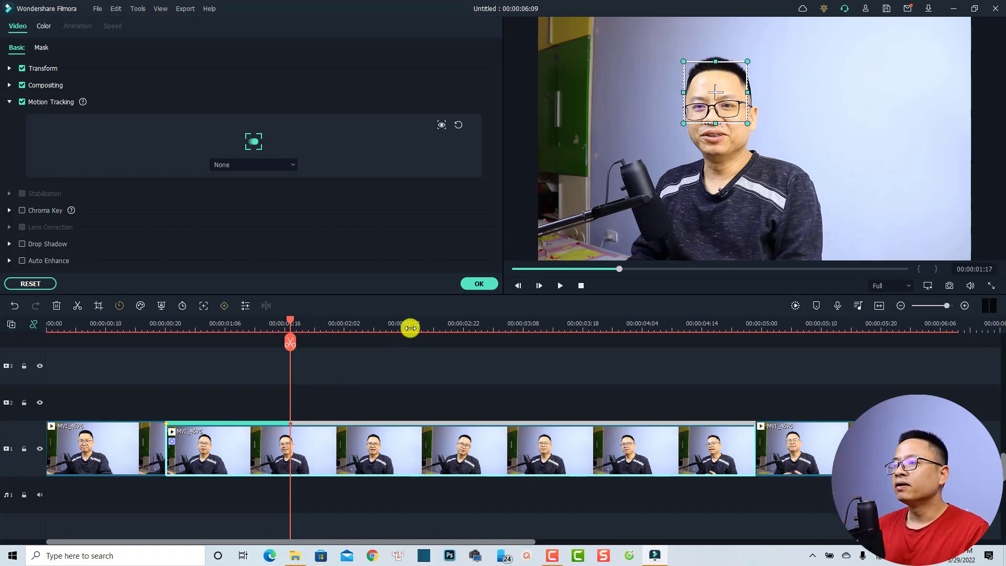
pyautogui.click(475, 284)
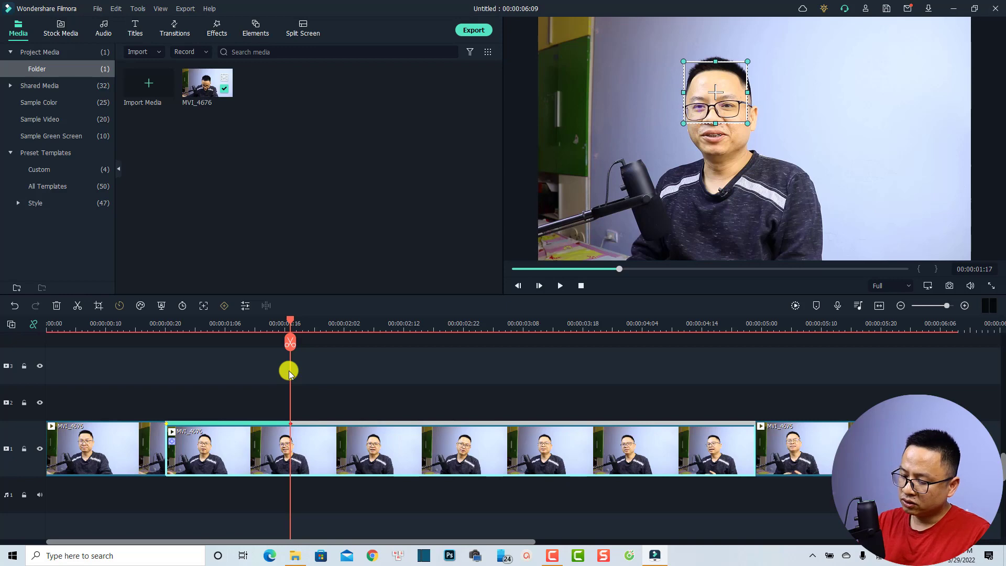
# Step: Place the pink WordArt template Art Title 02 on track 2 above the middle section
pyautogui.press('Up')
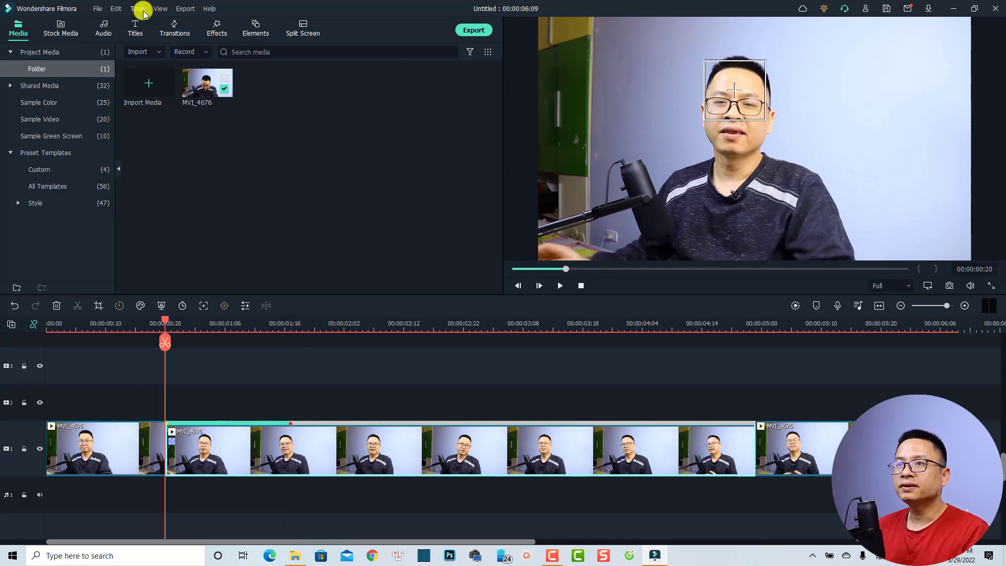
pyautogui.click(135, 25)
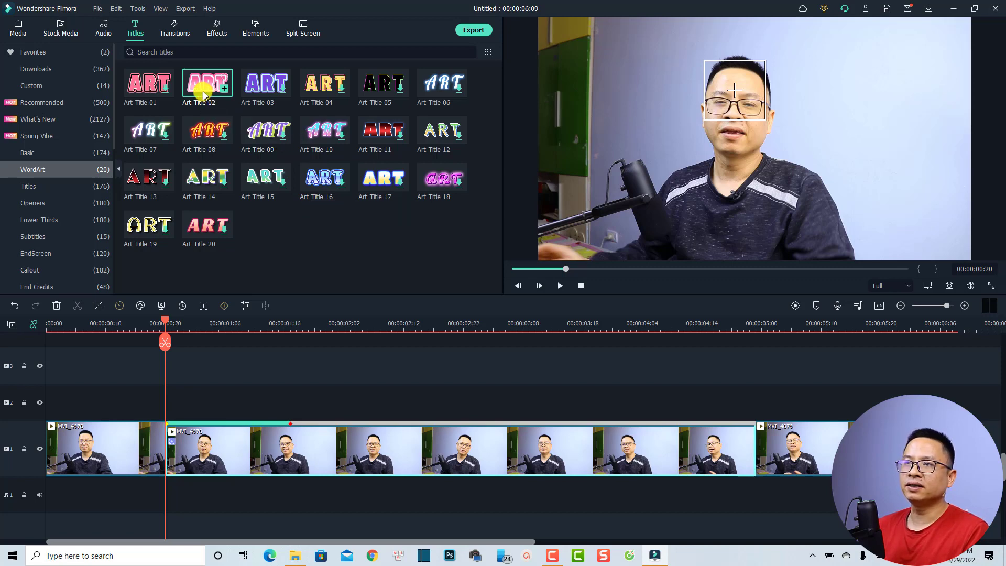
pyautogui.moveTo(203, 94); pyautogui.dragTo(173, 388)
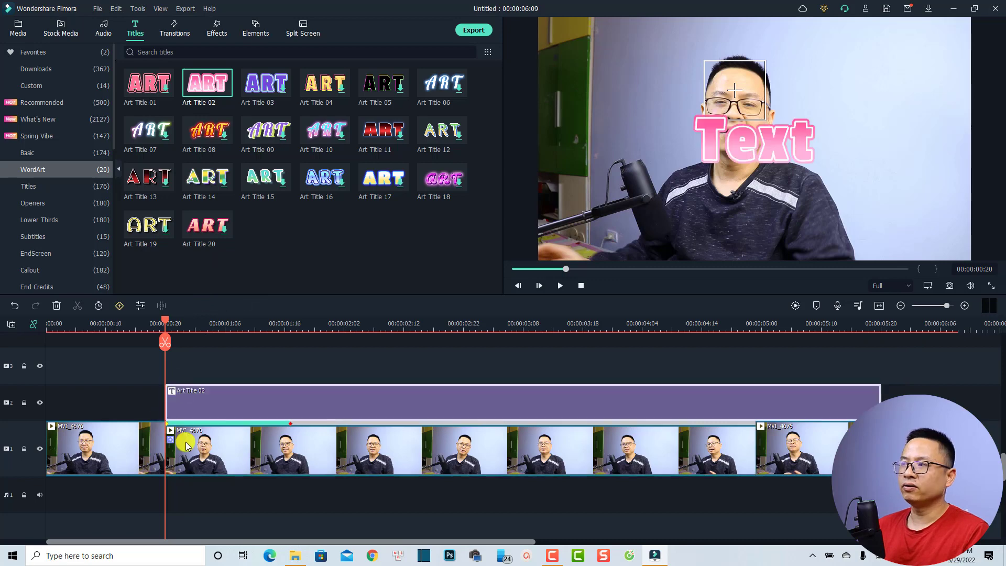
# Step: Replace the title's placeholder 'Text' with 'Motion Tracking'
pyautogui.doubleClick(272, 399)
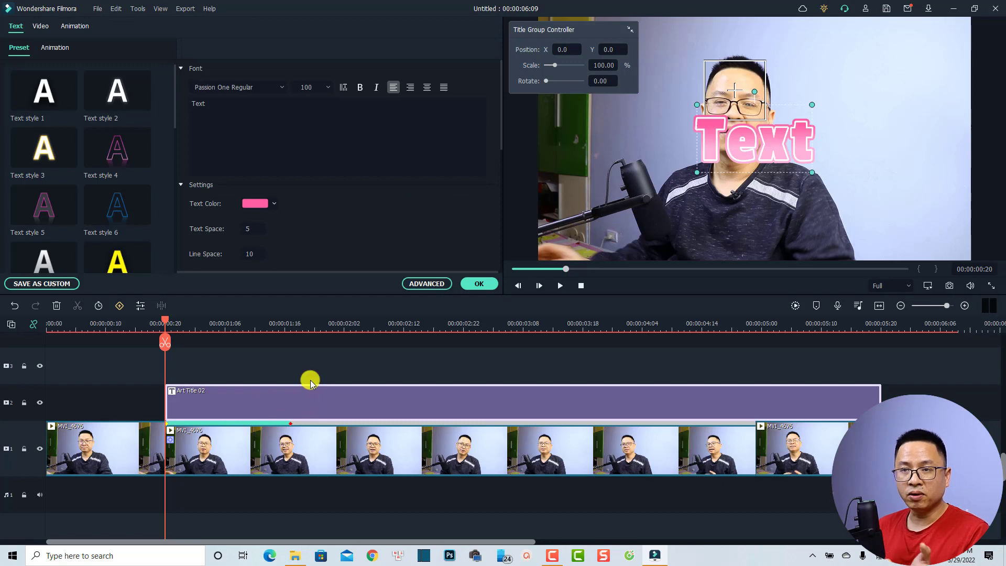
pyautogui.click(293, 137)
pyautogui.hotkey('ctrl', 's')
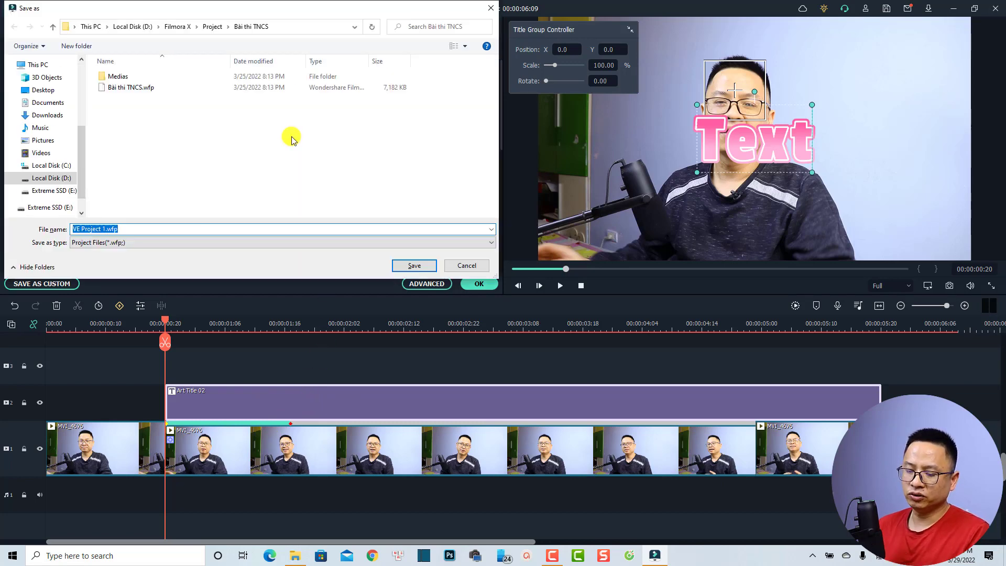
pyautogui.click(465, 265)
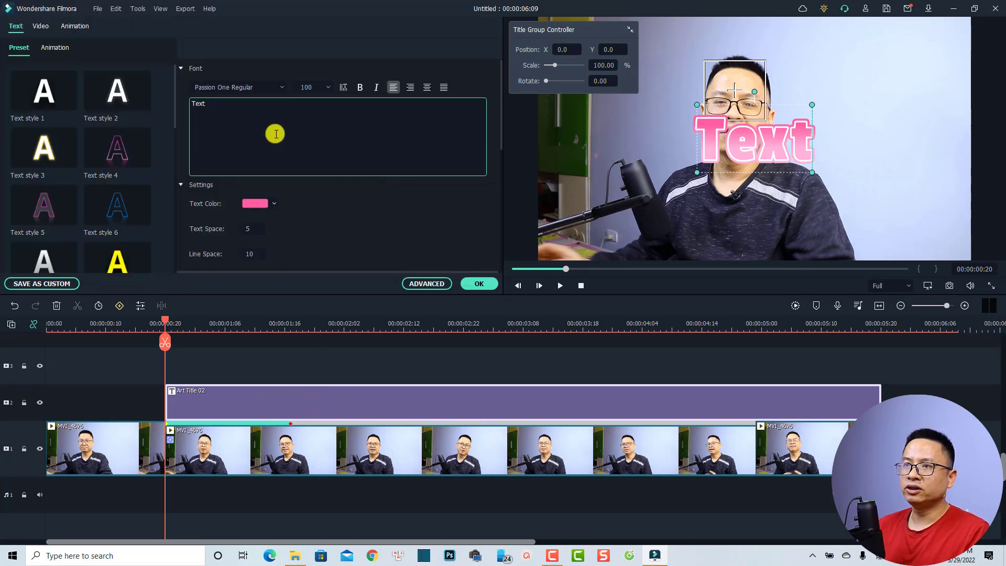
pyautogui.hotkey('ctrl', 'a')
pyautogui.write('M')
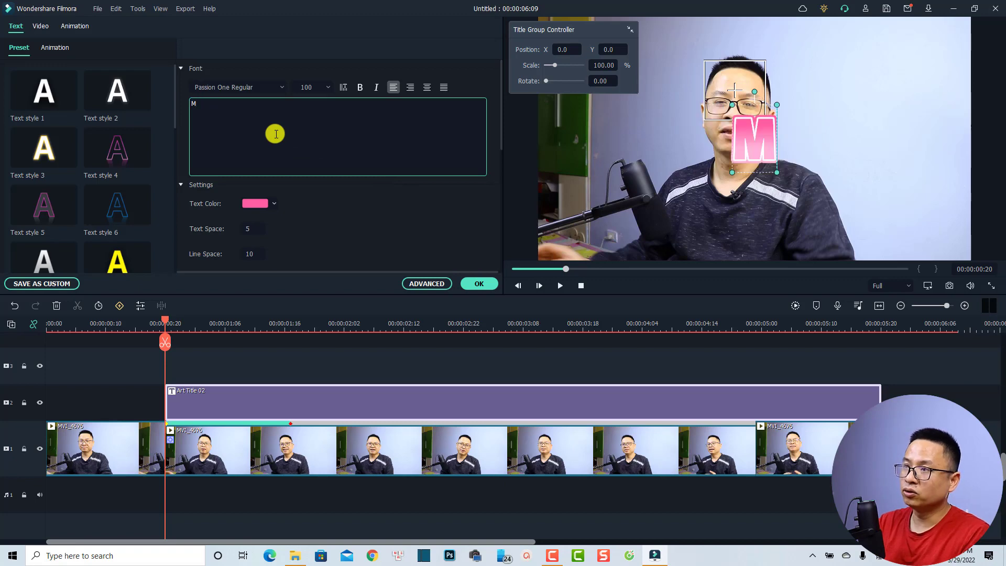
pyautogui.write('otion Tracking')
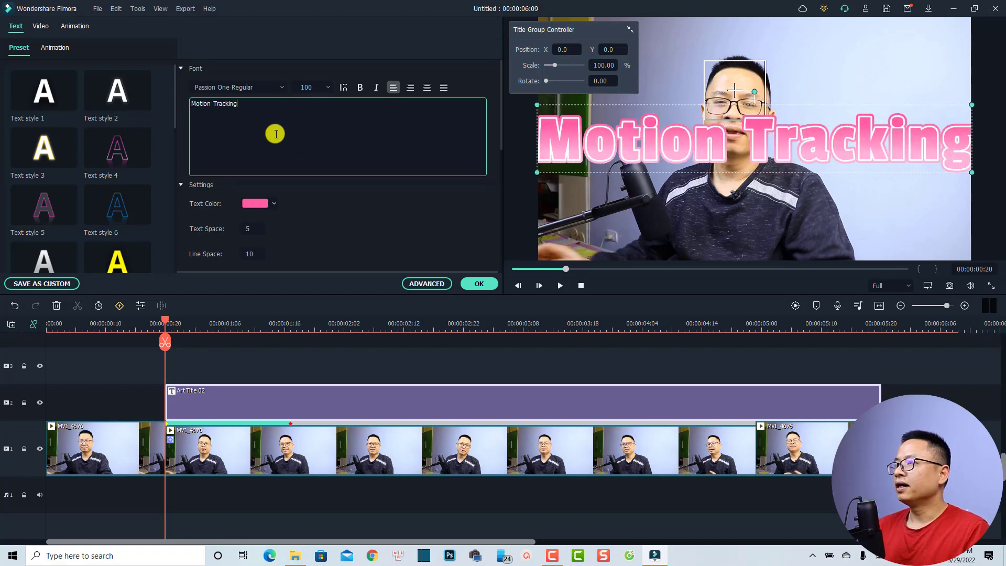
# Step: Set the title to size 60, break it onto two centred lines, and confirm
pyautogui.click(314, 87)
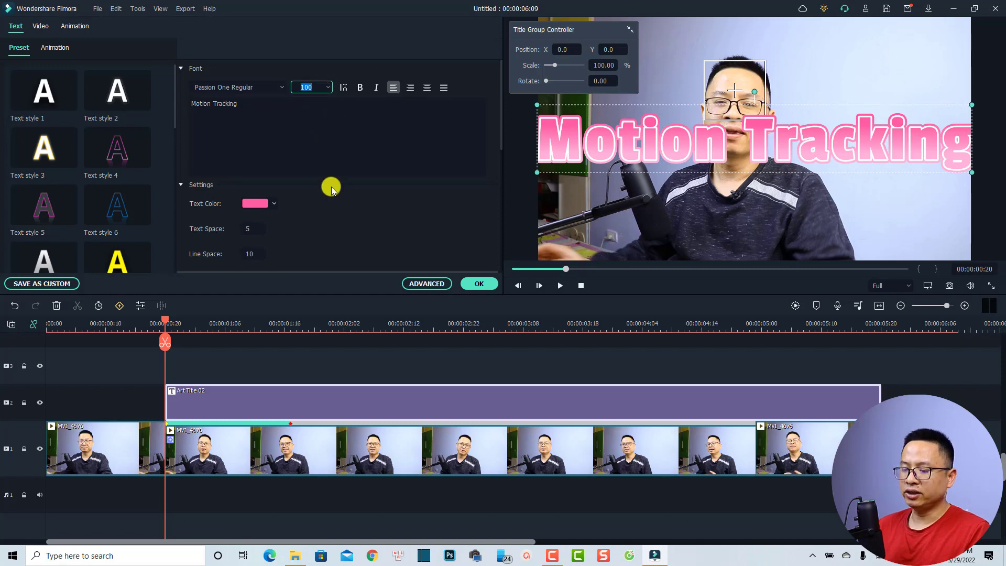
pyautogui.write('60')
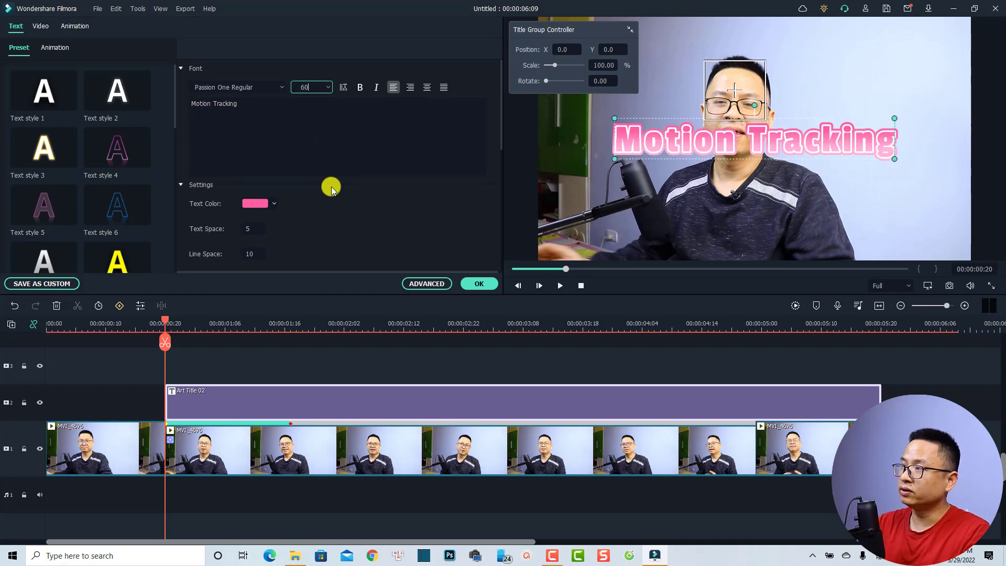
pyautogui.click(211, 107)
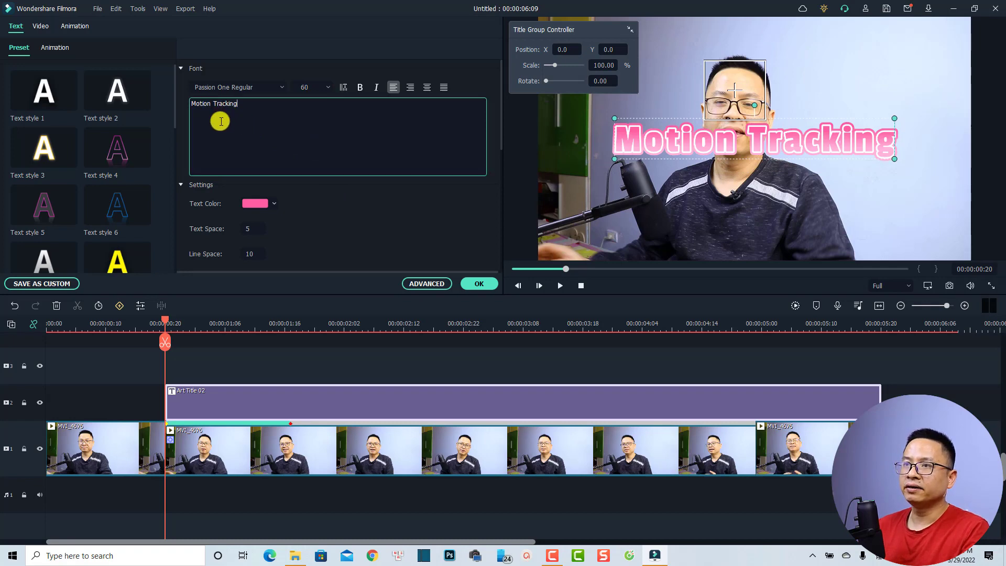
pyautogui.click(213, 104)
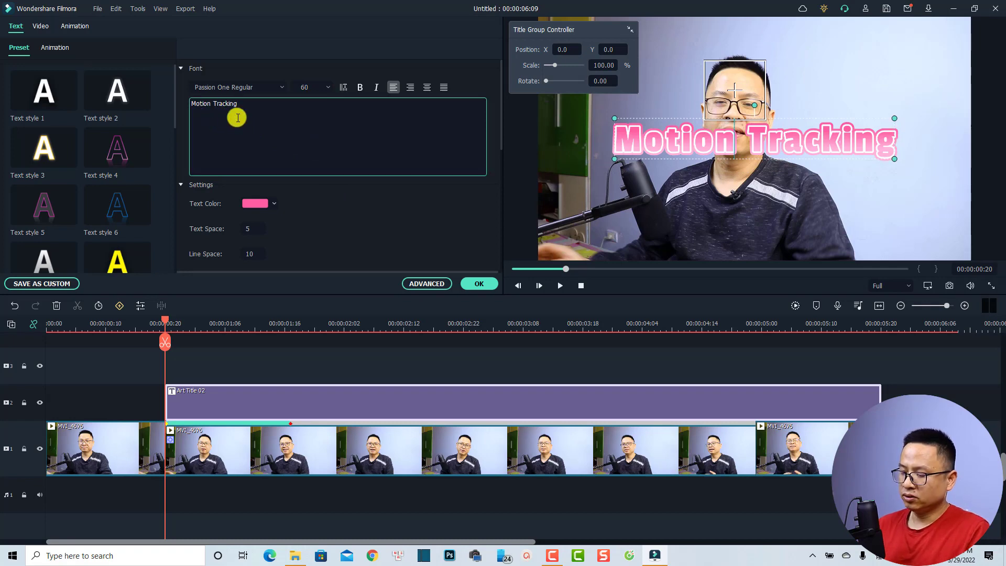
pyautogui.press('Return')
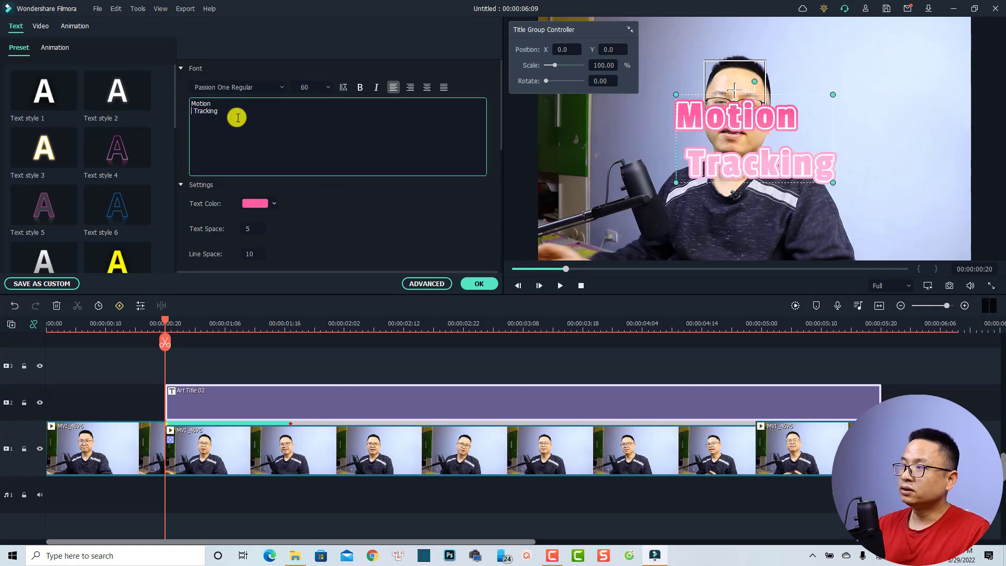
pyautogui.click(427, 88)
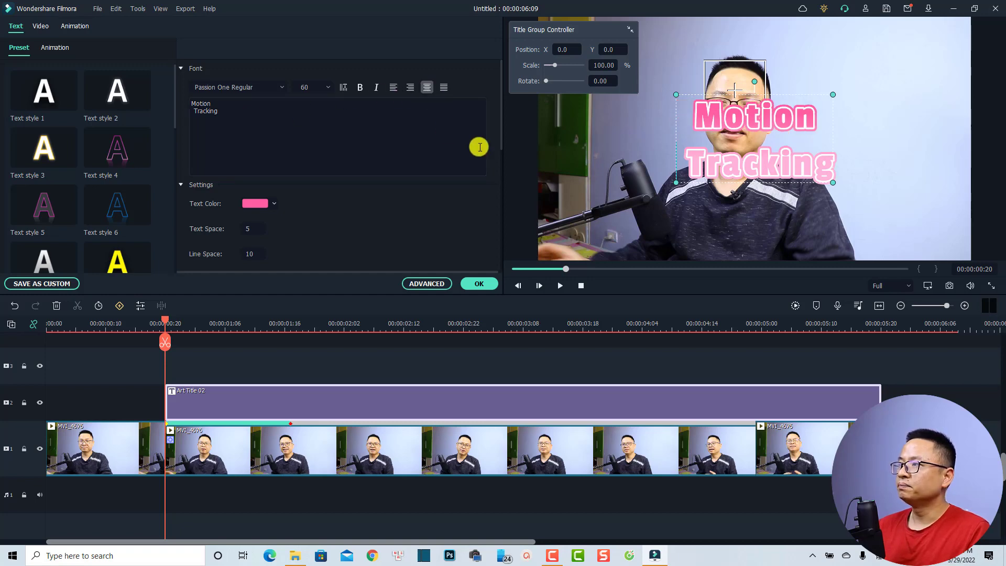
pyautogui.click(480, 284)
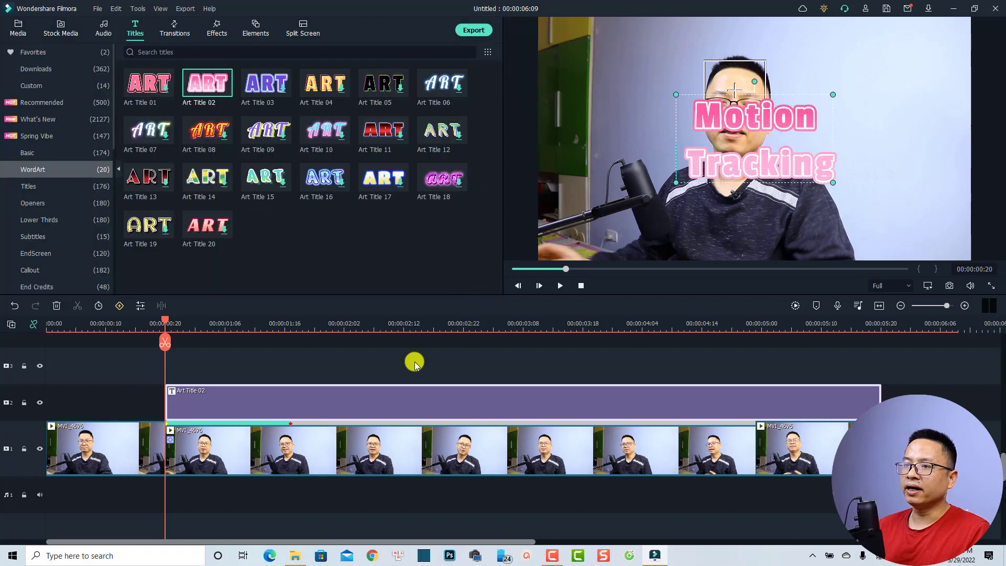
# Step: Attach Art Title 02 to the face's motion track and move it right of the head
pyautogui.click(234, 456)
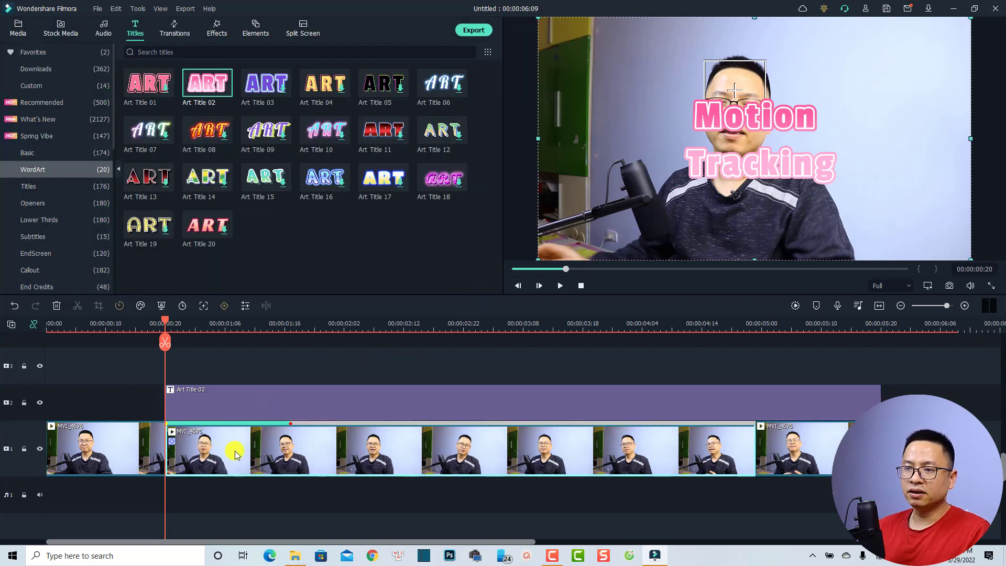
pyautogui.doubleClick(234, 453)
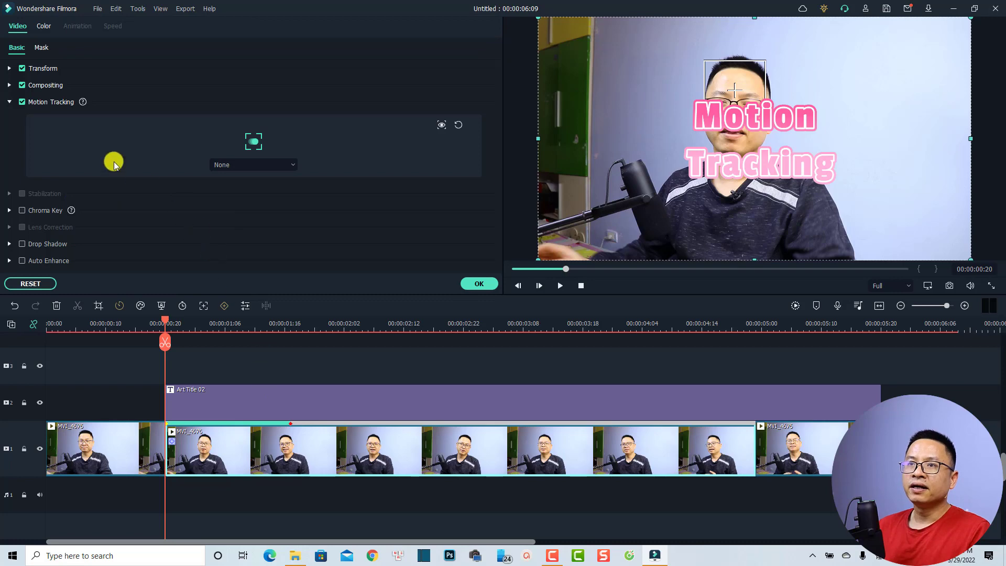
pyautogui.click(291, 167)
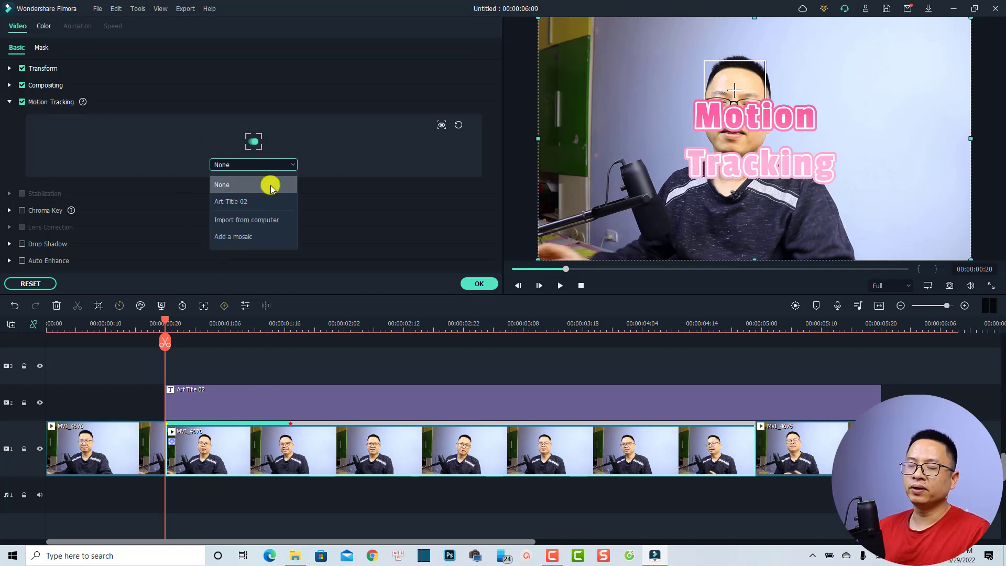
pyautogui.click(229, 205)
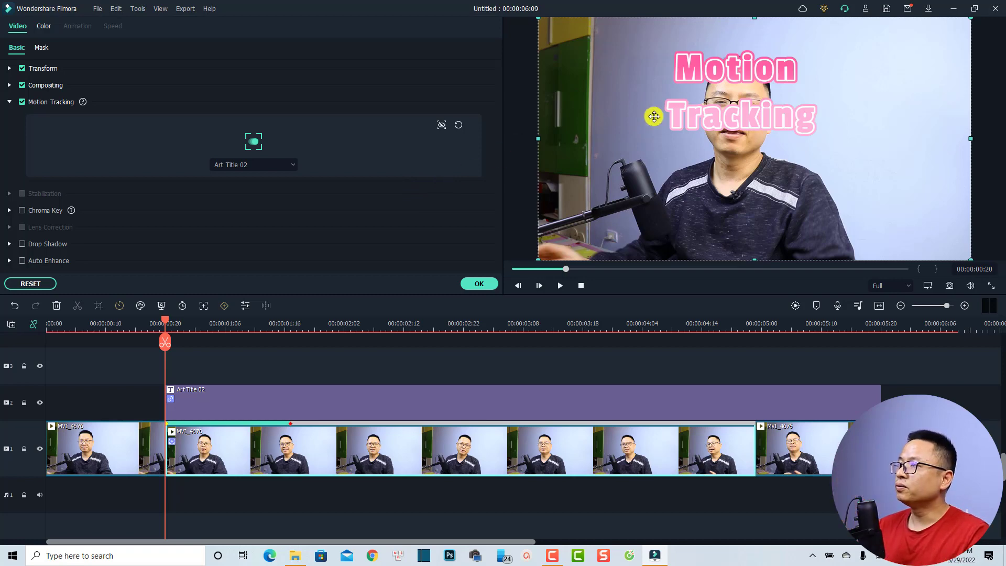
pyautogui.doubleClick(692, 126)
pyautogui.moveTo(691, 126); pyautogui.dragTo(823, 137)
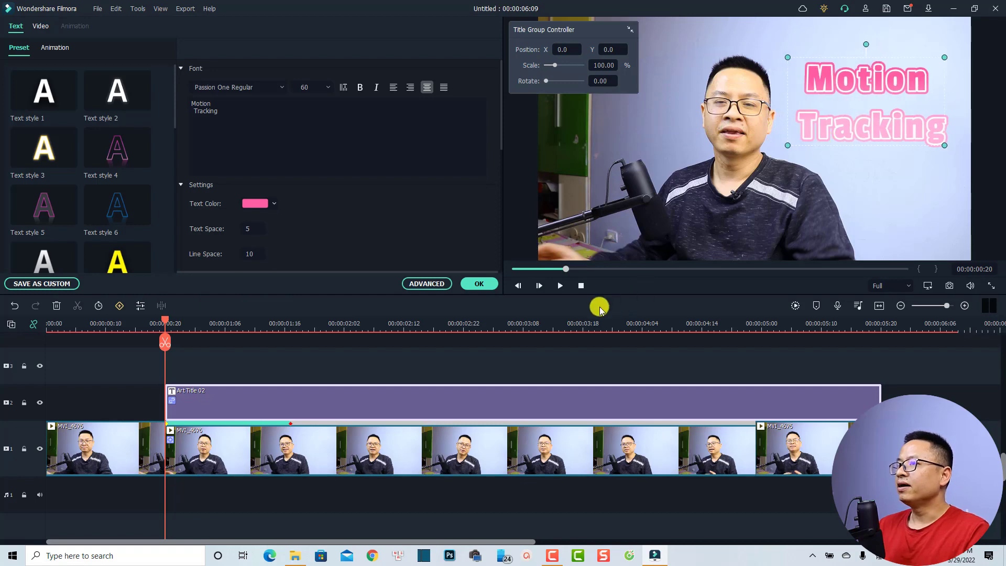
# Step: Confirm the title position and play the clip from near the start to preview the tracking
pyautogui.click(479, 284)
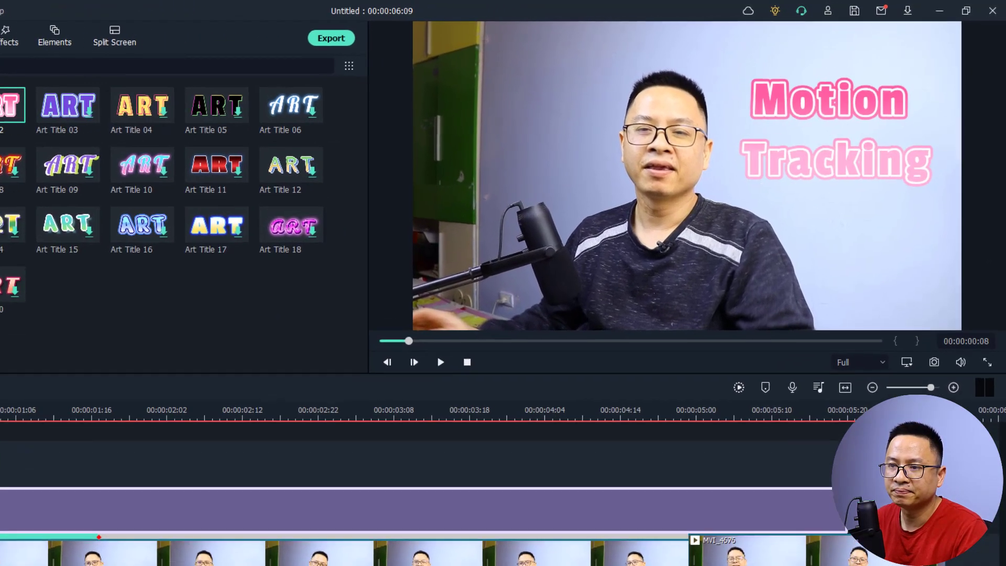
pyautogui.click(95, 332)
pyautogui.press('space')
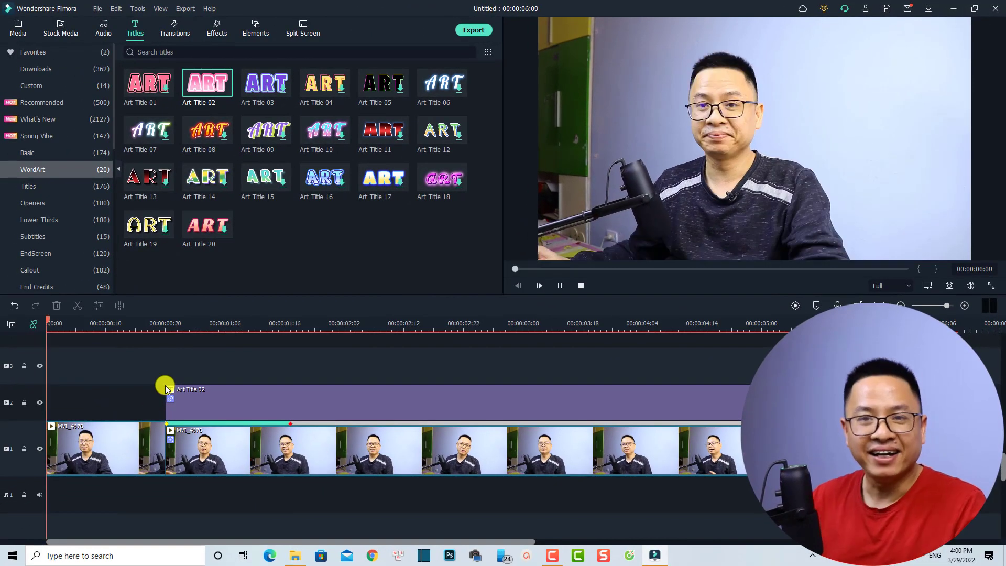
pyautogui.press('space')
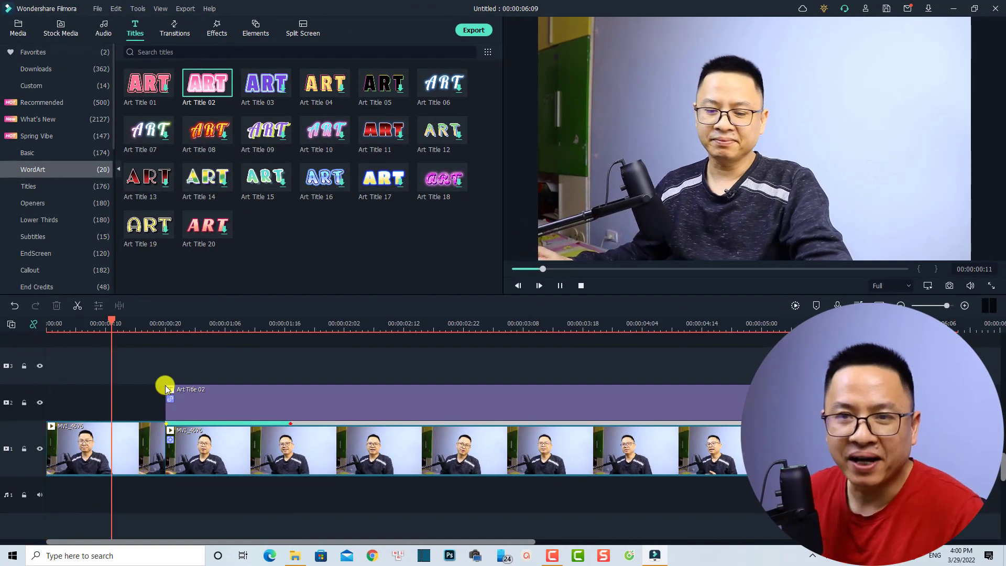